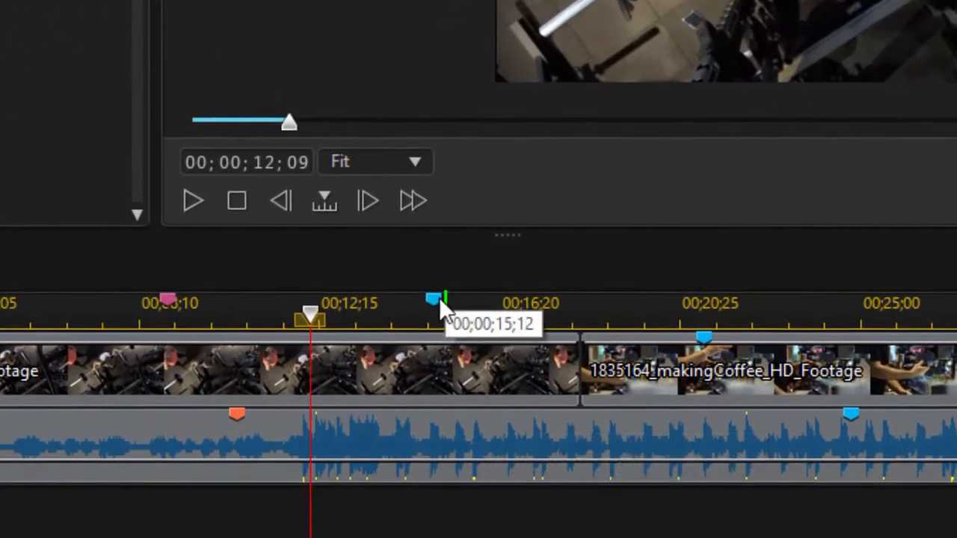
pyautogui.moveTo(440, 320); pyautogui.dragTo(317, 321)
pyautogui.moveTo(206, 299)
pyautogui.mouseDown()
pyautogui.moveTo(186, 304)
pyautogui.moveTo(594, 320)
pyautogui.moveTo(588, 311)
pyautogui.moveTo(602, 310)
pyautogui.mouseUp()
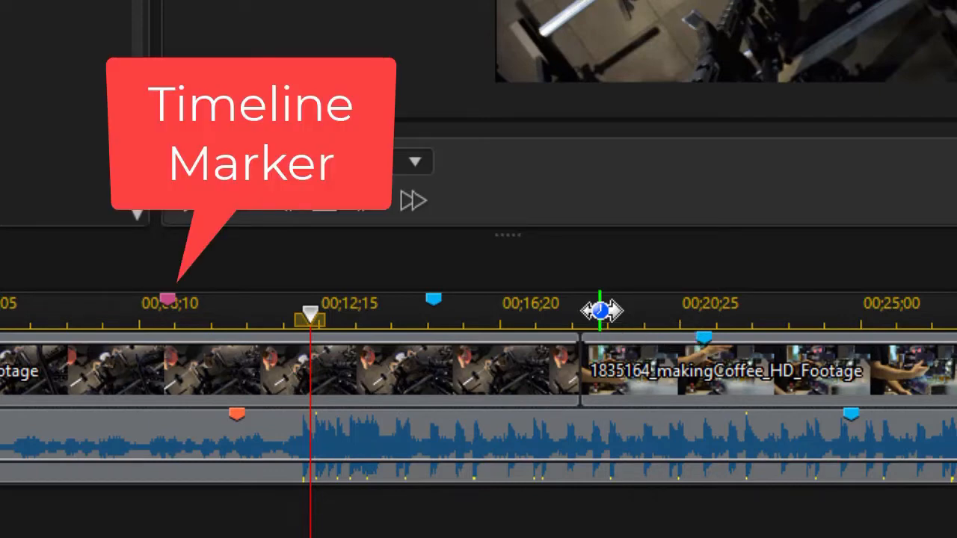
pyautogui.moveTo(601, 310)
pyautogui.mouseDown()
pyautogui.moveTo(459, 310)
pyautogui.moveTo(483, 307)
pyautogui.moveTo(479, 284)
pyautogui.moveTo(493, 390)
pyautogui.mouseUp()
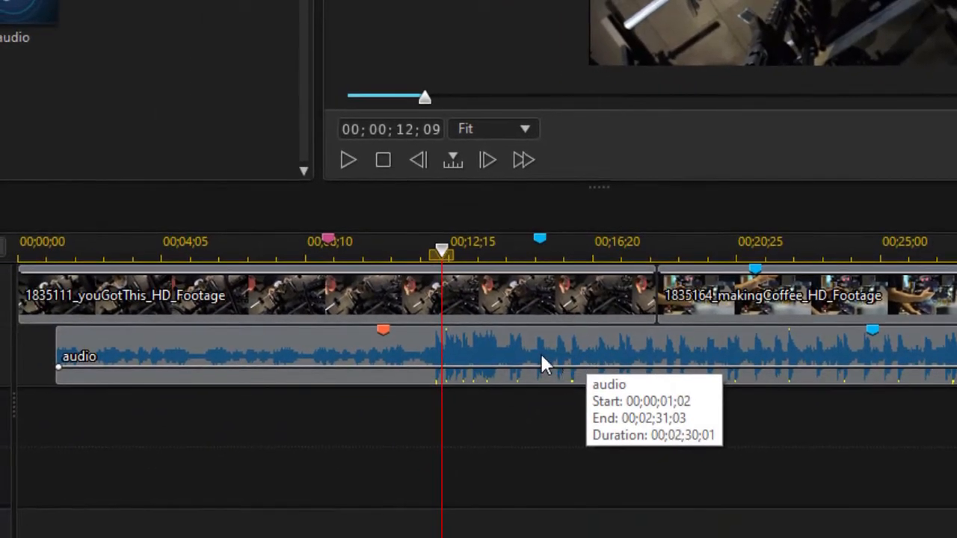
# - Move the audio clip to the beginning of the timeline so it starts at 00;00;00;00
pyautogui.click(543, 357)
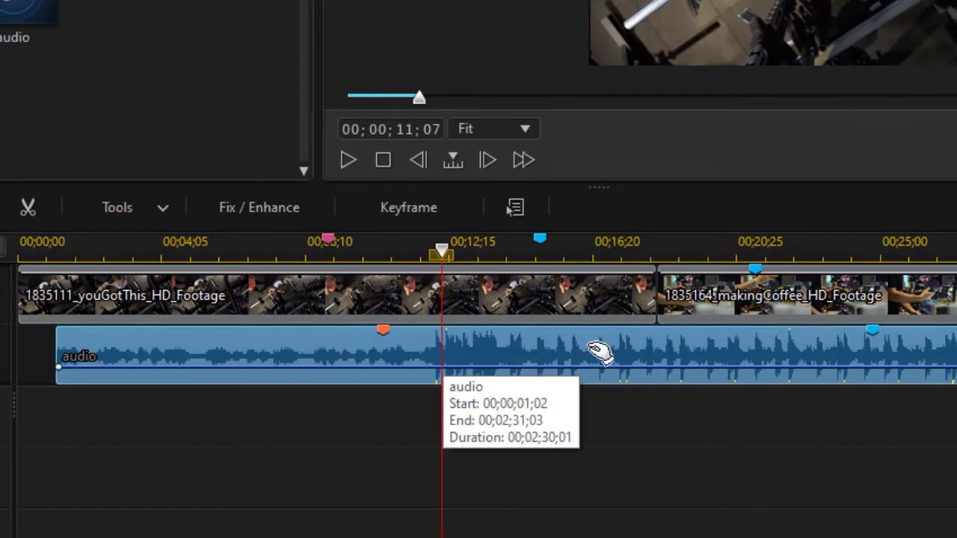
pyautogui.moveTo(601, 353); pyautogui.dragTo(533, 359)
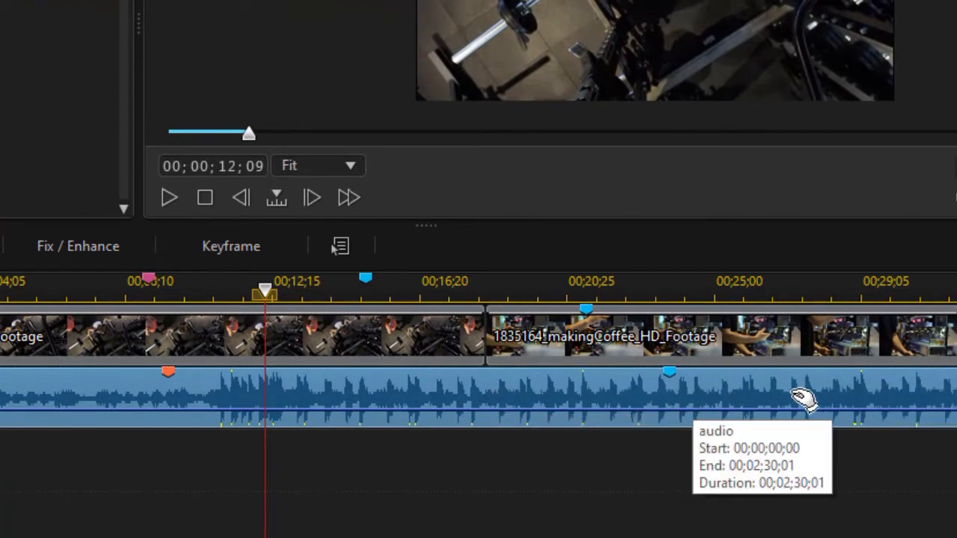
# - Add a clip marker to the selected audio clip at 00;00;18;12, just before the making-coffee footage begins
pyautogui.click(494, 401)
pyautogui.click(481, 283)
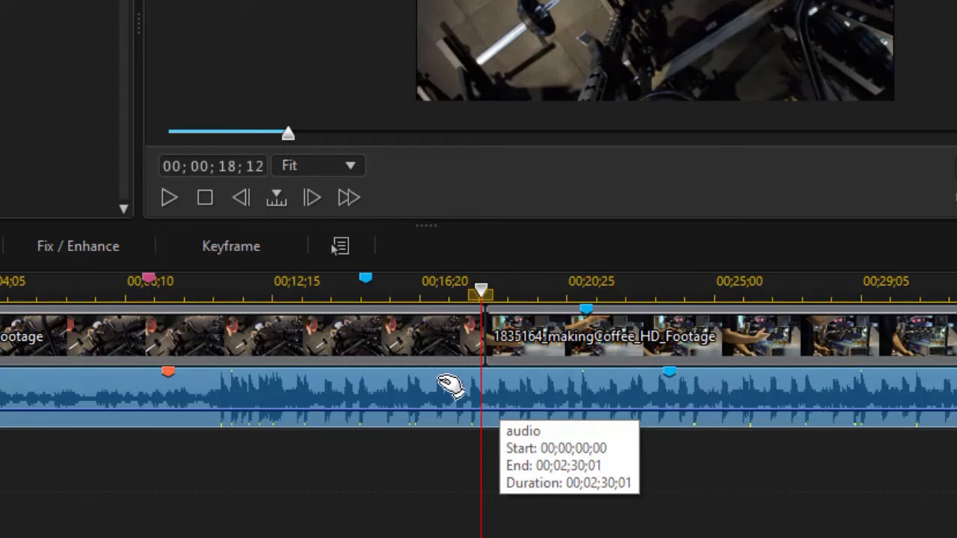
pyautogui.press('m')
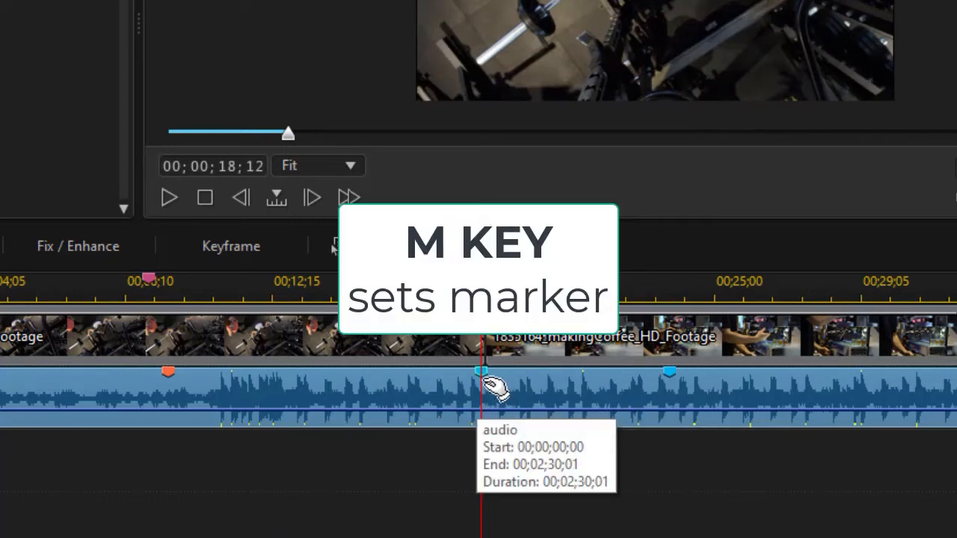
# - Add a clip marker to the audio clip at 00;00;24;27 and delete that marker again
pyautogui.moveTo(482, 292); pyautogui.dragTo(714, 299)
pyautogui.click(718, 389)
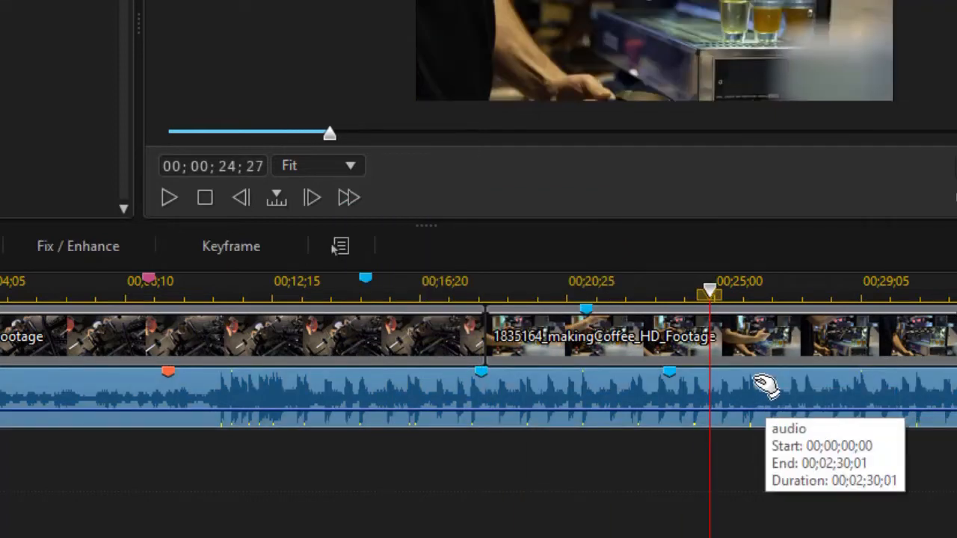
pyautogui.press('m')
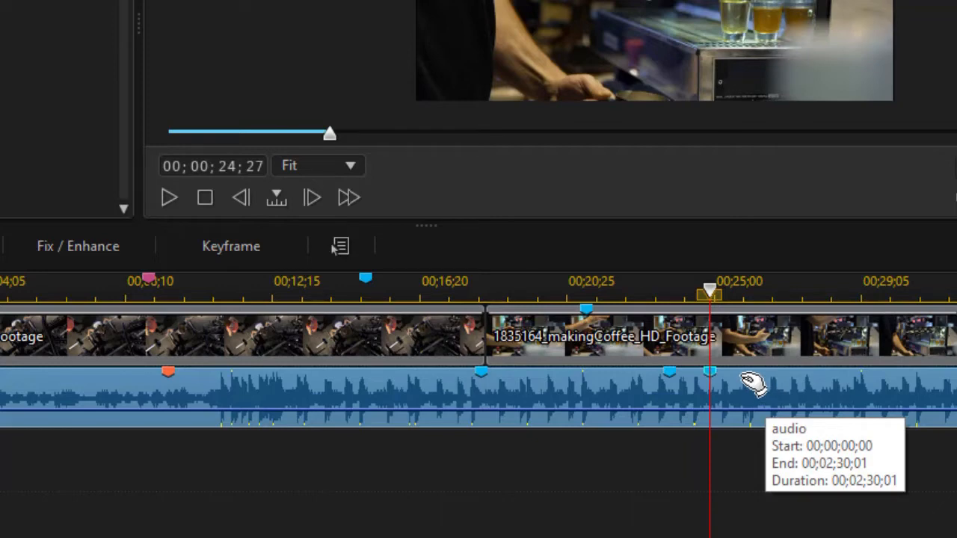
pyautogui.hotkey('shift', 'm')
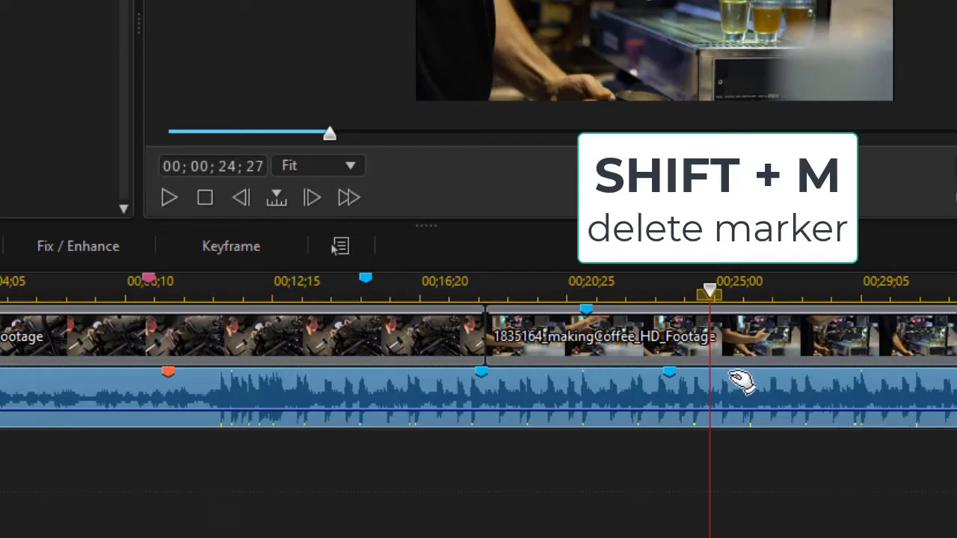
pyautogui.rightClick(739, 383)
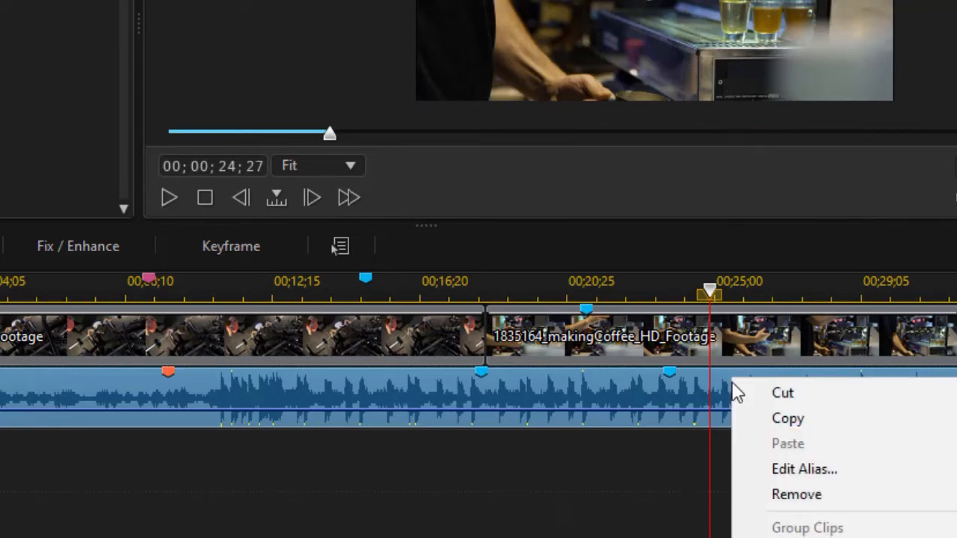
pyautogui.click(590, 386)
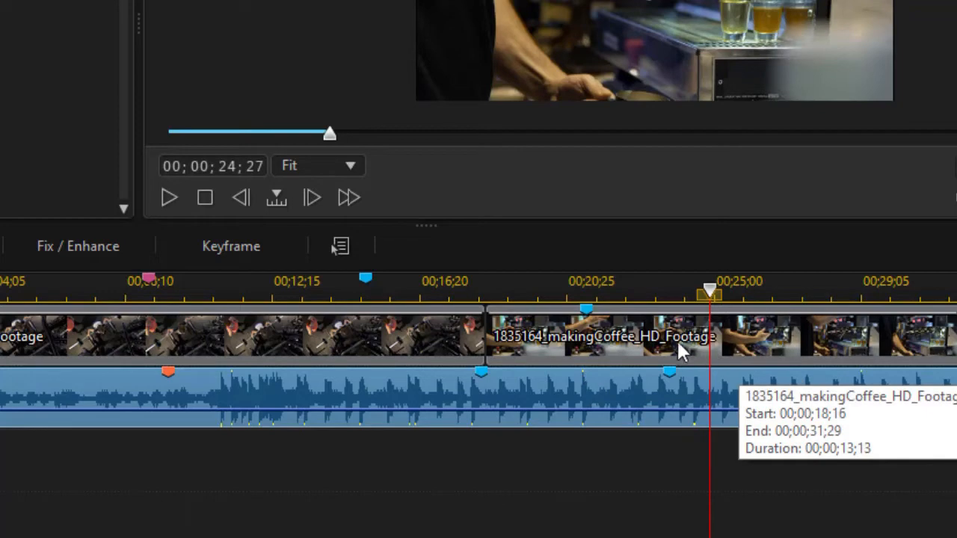
# - Add a clip marker to the 1835164_makingCoffee_HD_Footage clip at timeline position 00;00;24;27
pyautogui.click(742, 340)
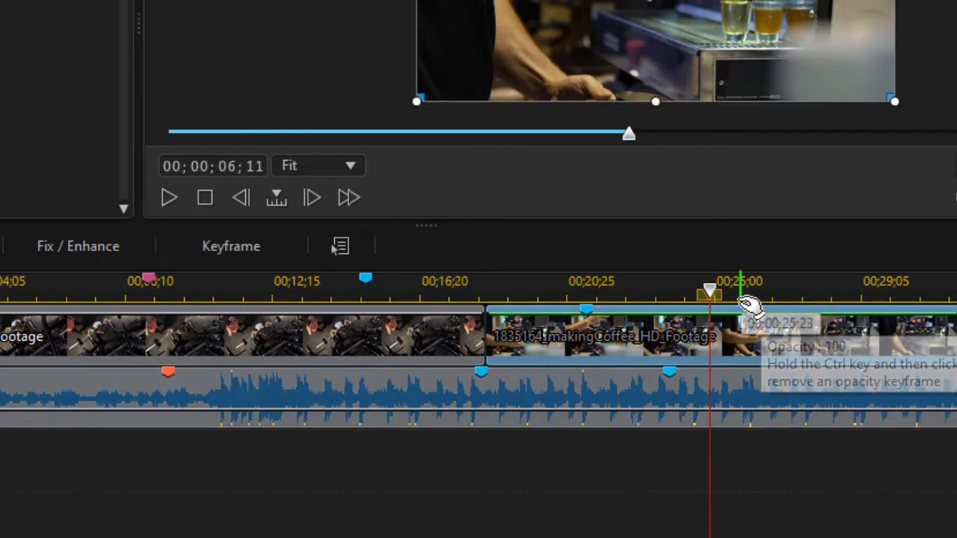
pyautogui.click(737, 302)
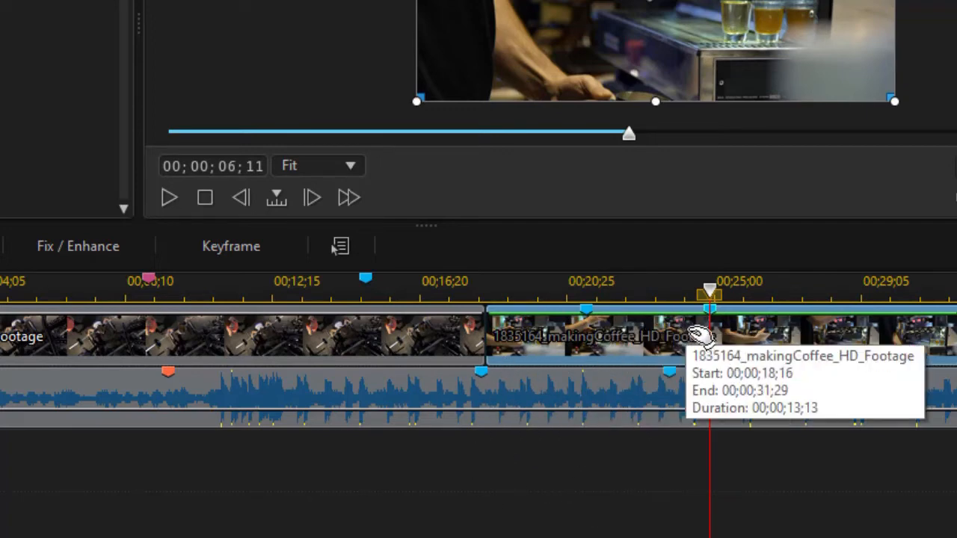
# - Deselect all clips and add a timeline marker at 00;00;20;01
pyautogui.click(652, 400)
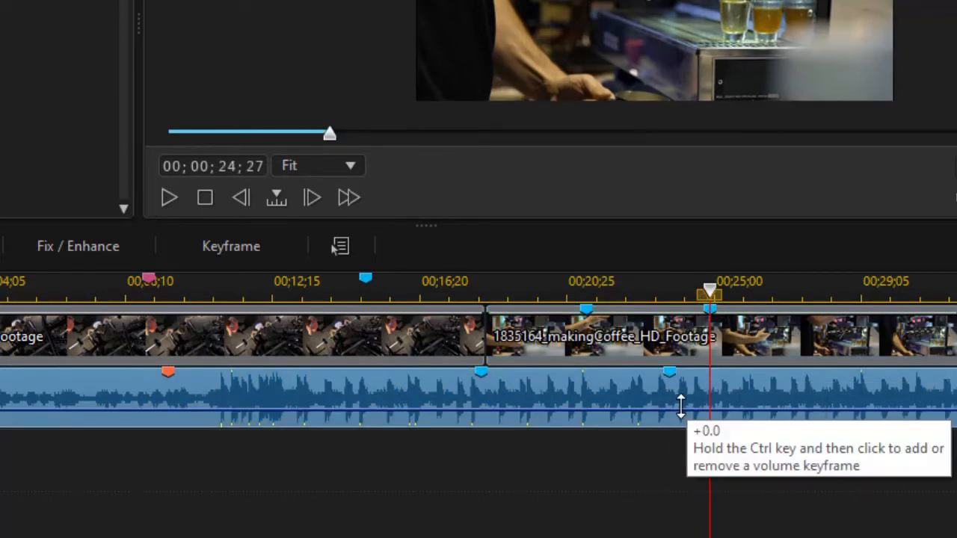
pyautogui.click(589, 469)
pyautogui.moveTo(708, 295); pyautogui.dragTo(538, 293)
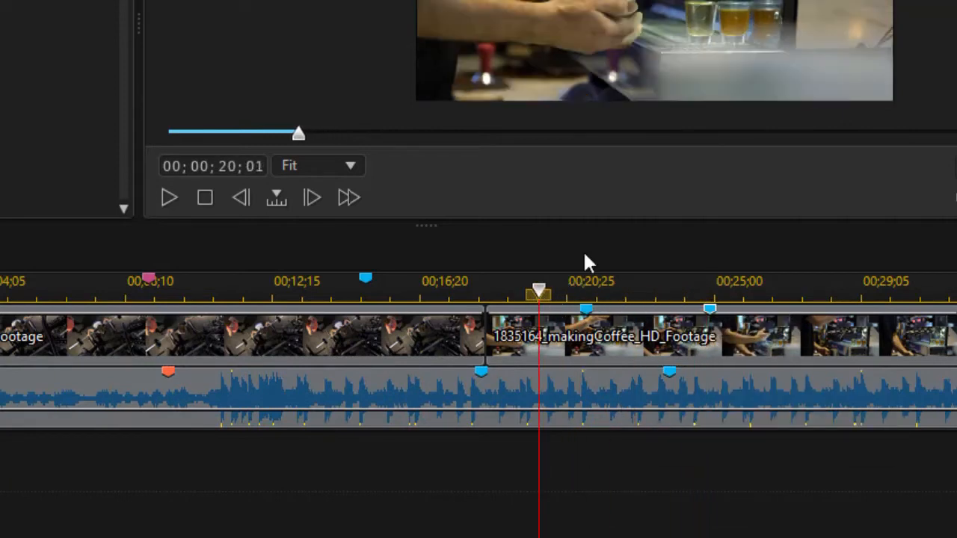
pyautogui.press('m')
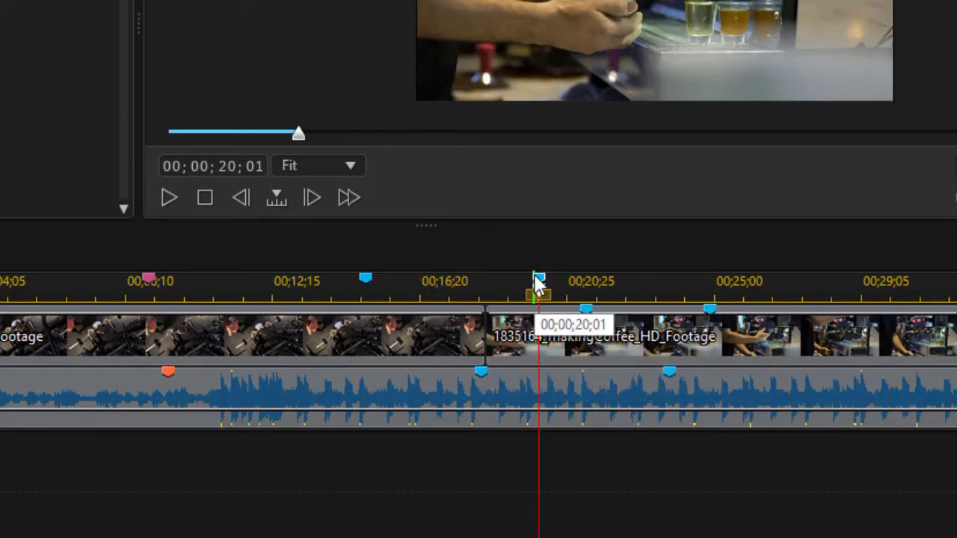
pyautogui.moveTo(591, 281); pyautogui.dragTo(586, 282)
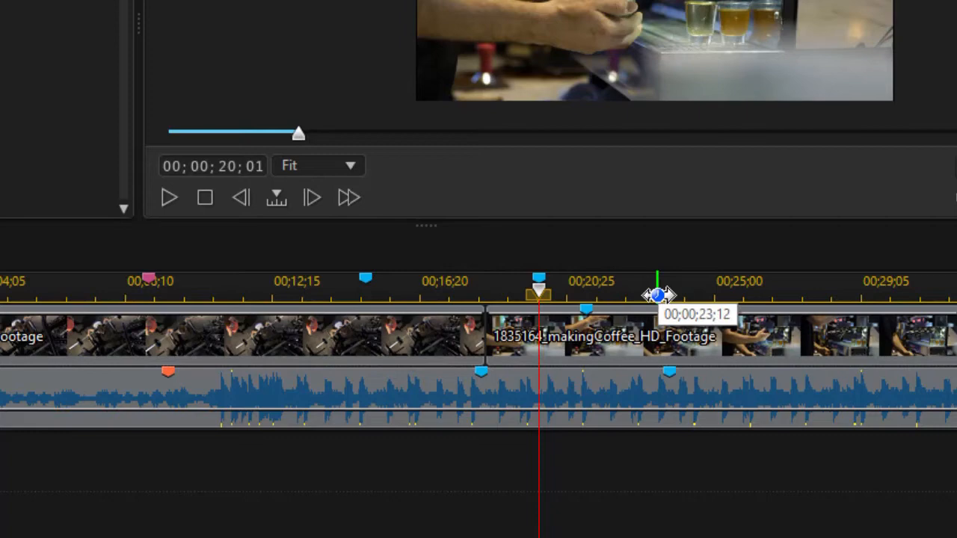
# - Move the audio clip marker at 00;00;23;22 earlier to 00;00;22;26
pyautogui.click(669, 378)
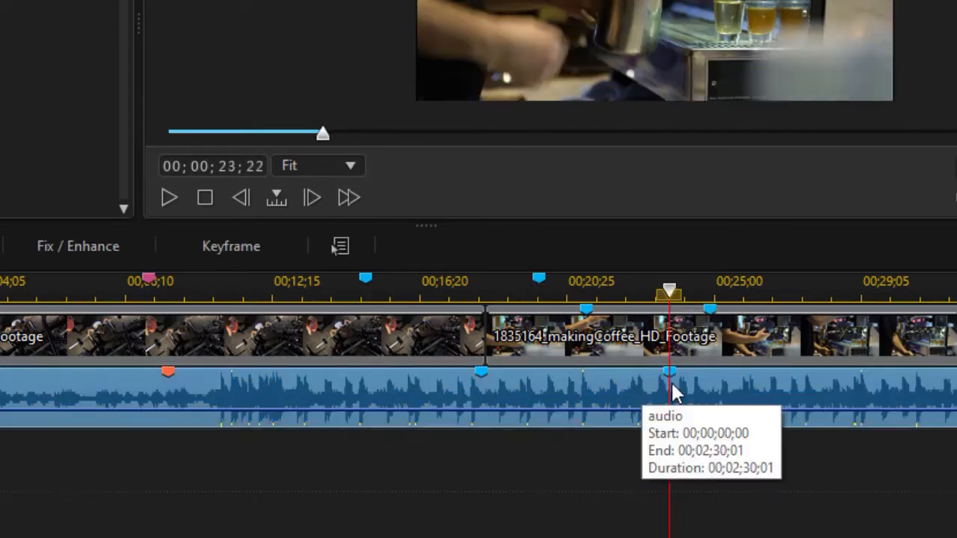
pyautogui.moveTo(669, 379)
pyautogui.mouseDown()
pyautogui.moveTo(647, 376)
pyautogui.moveTo(656, 380)
pyautogui.mouseUp()
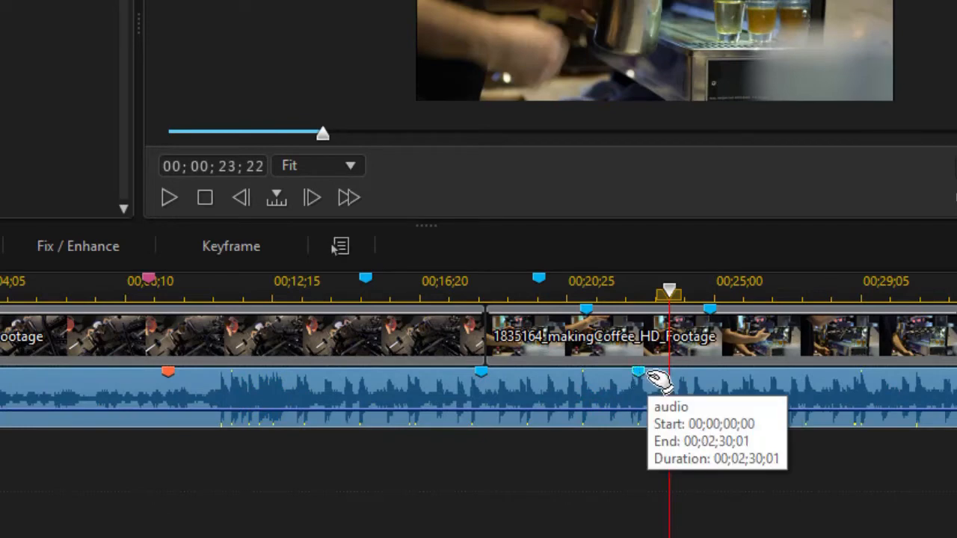
# - Move the timeline marker at 00;00;20;01 earlier to 00;00;17;11
pyautogui.click(589, 278)
pyautogui.click(558, 513)
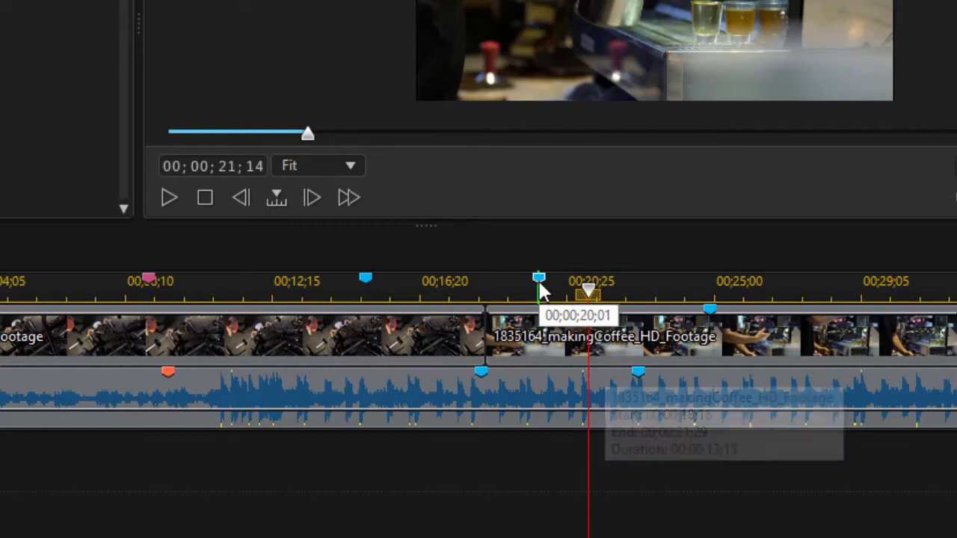
pyautogui.moveTo(539, 288)
pyautogui.mouseDown()
pyautogui.moveTo(433, 286)
pyautogui.moveTo(541, 284)
pyautogui.moveTo(543, 299)
pyautogui.moveTo(456, 292)
pyautogui.mouseUp()
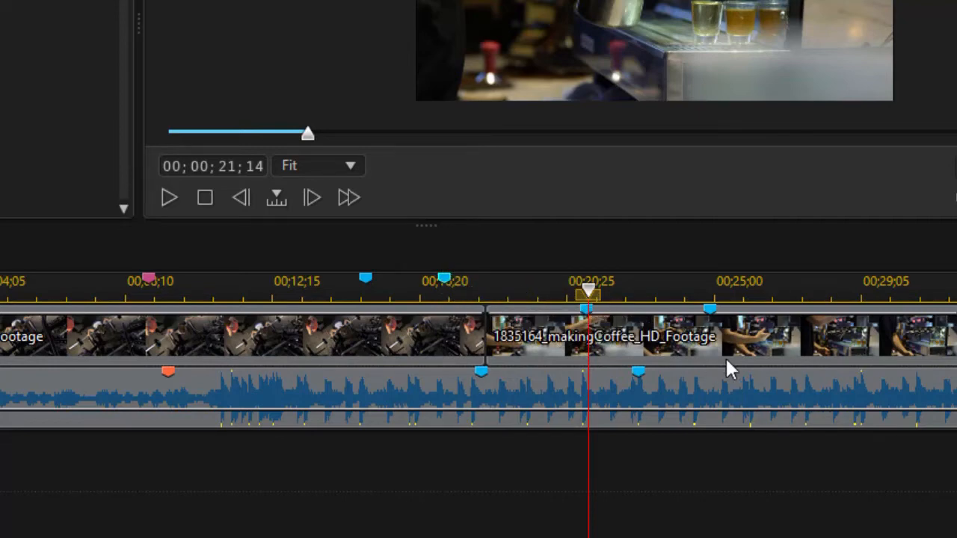
# - Place the playhead at 00;00;26;12 and jump backward marker by marker to the pink timeline marker
pyautogui.click(763, 288)
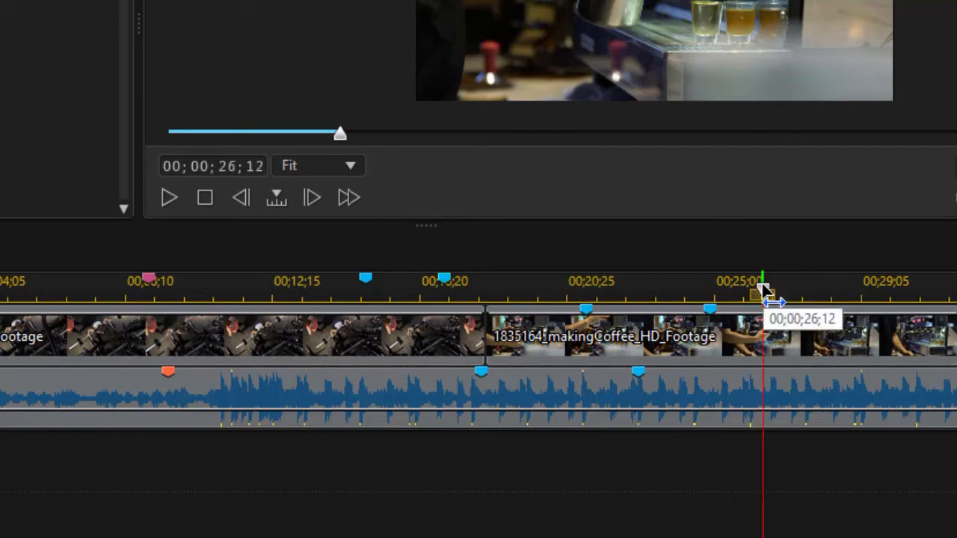
pyautogui.moveTo(763, 288); pyautogui.dragTo(748, 283)
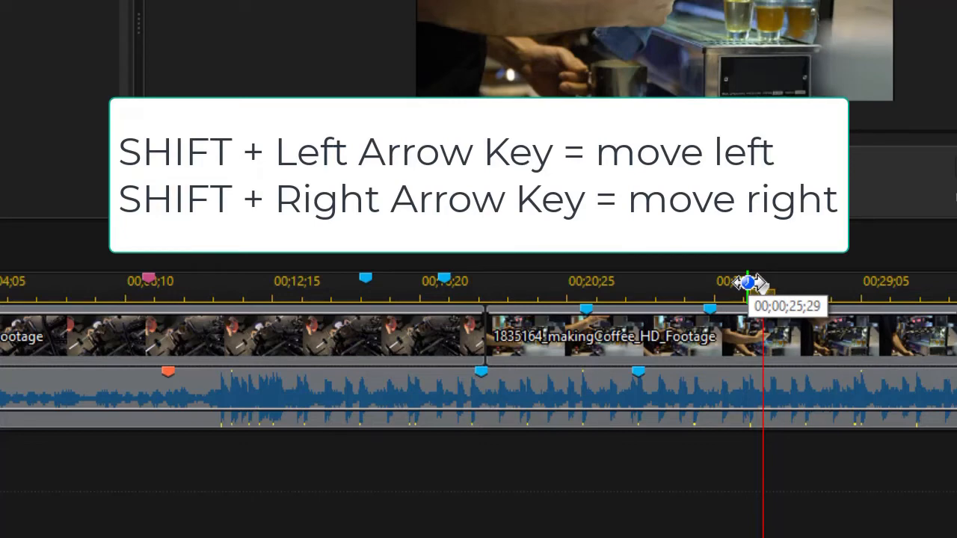
pyautogui.hotkey('shift', 'Left')
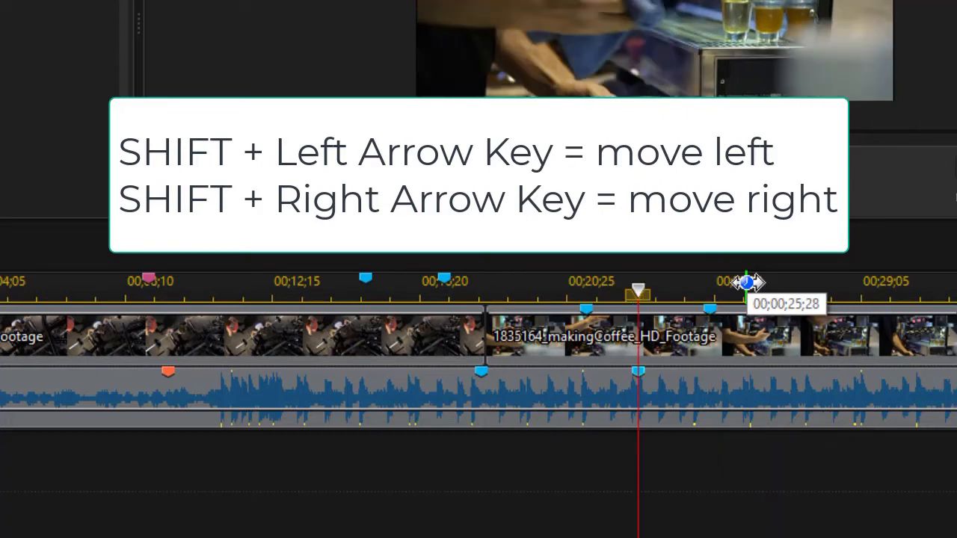
pyautogui.hotkey('shift', 'Left')
pyautogui.hotkey('shift', 'Left')
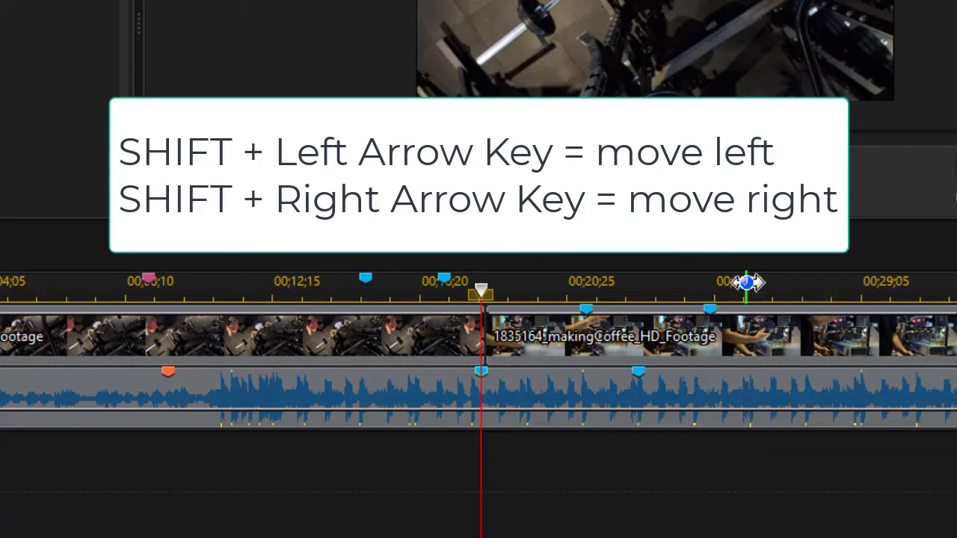
pyautogui.hotkey('ctrl', 'Left')
pyautogui.hotkey('ctrl', 'Left')
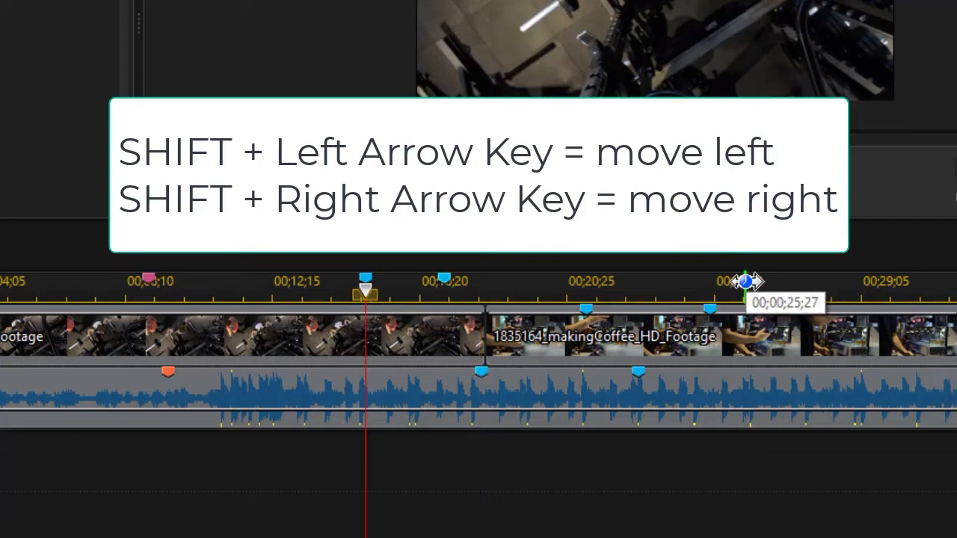
pyautogui.hotkey('ctrl', 'Left')
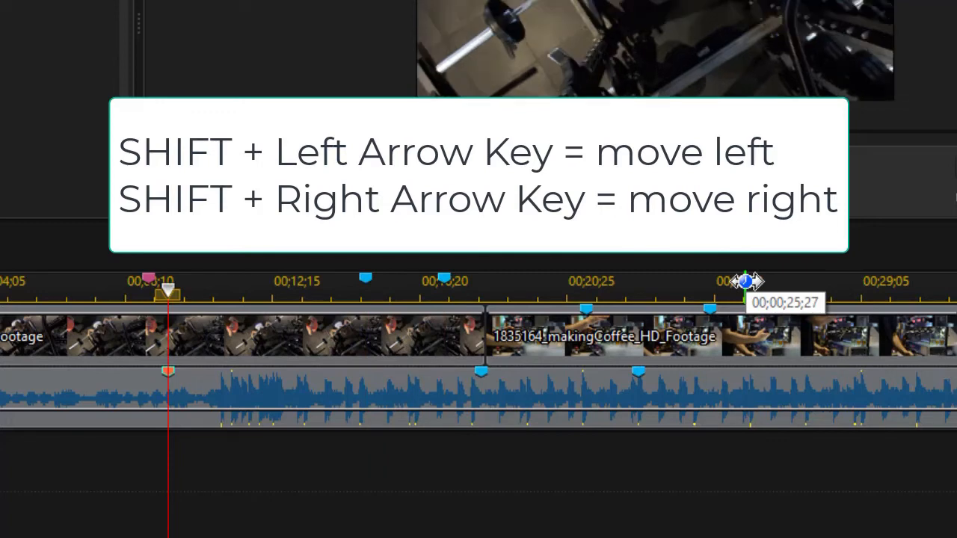
pyautogui.hotkey('ctrl', 'Left')
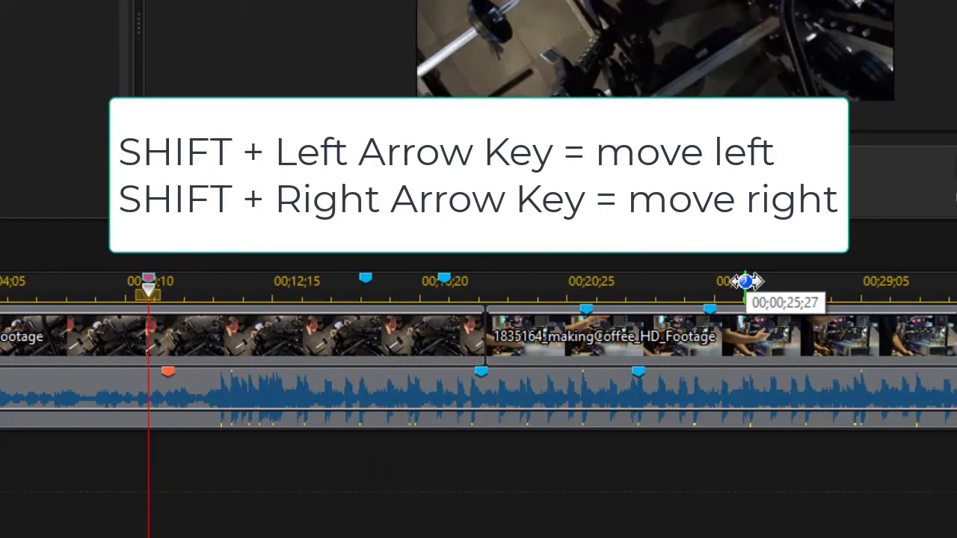
# - Jump the playhead forward marker by marker to the timeline marker at 00;00;17;11
pyautogui.hotkey('shift', 'Right')
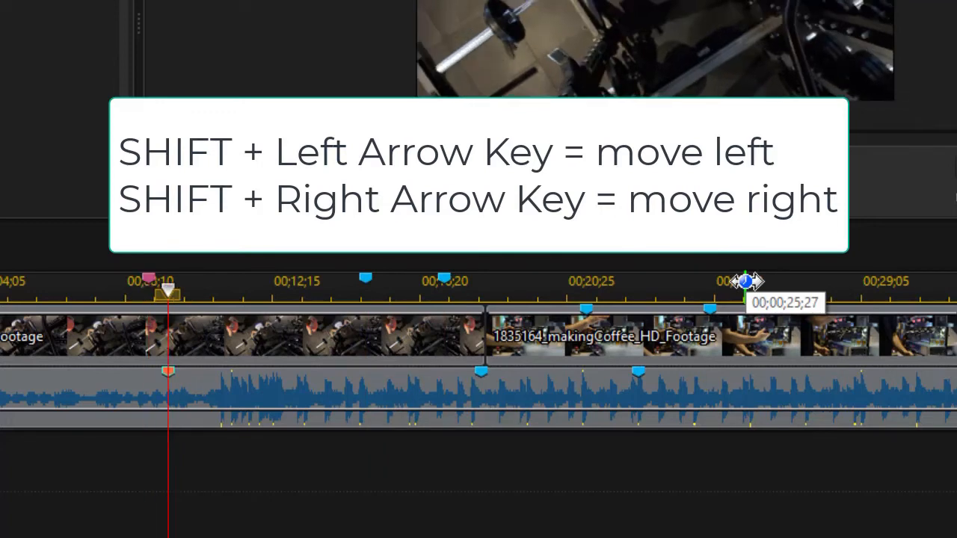
pyautogui.hotkey('shift', 'Right')
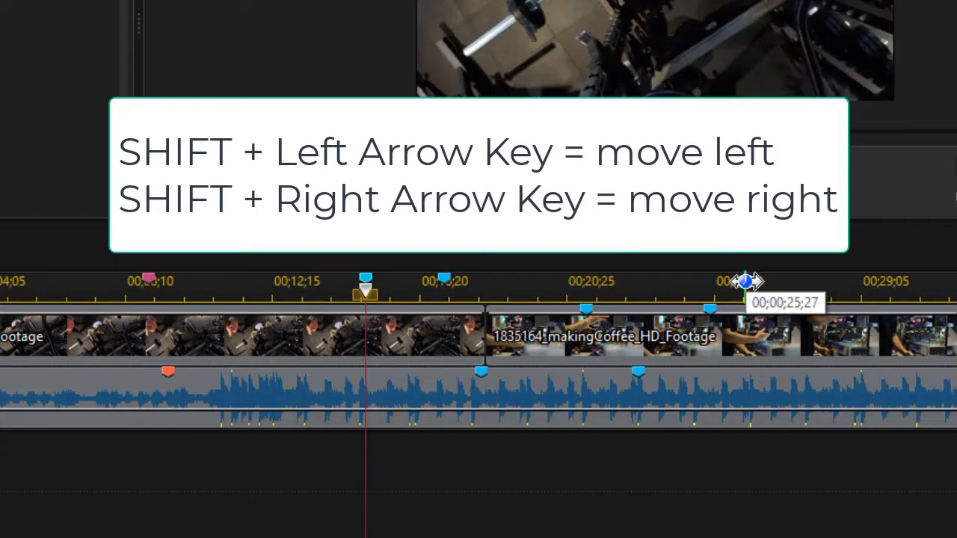
pyautogui.hotkey('shift', 'Right')
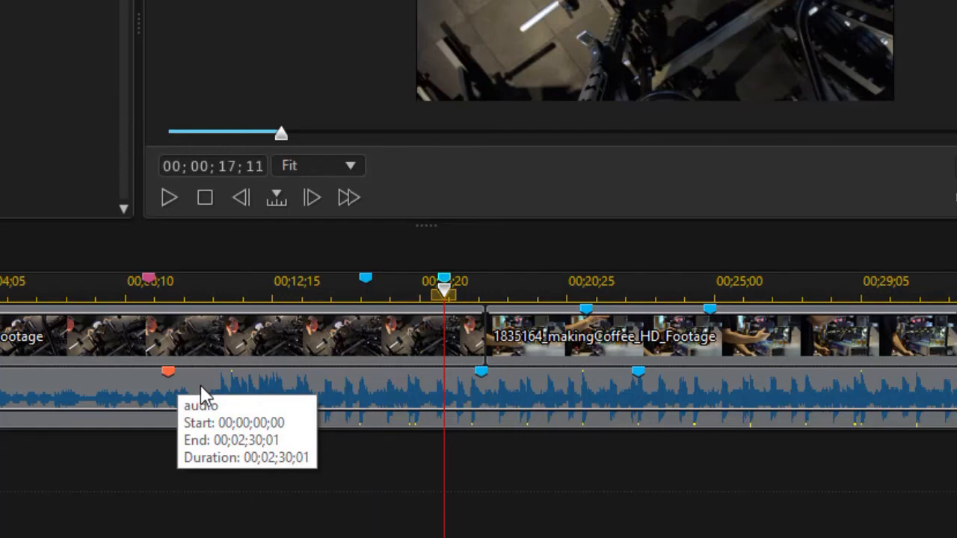
# - Edit the audio clip marker at 00;00;22;26, naming it "Diminish volume" and setting its time to 00;00;22;20
pyautogui.click(201, 386)
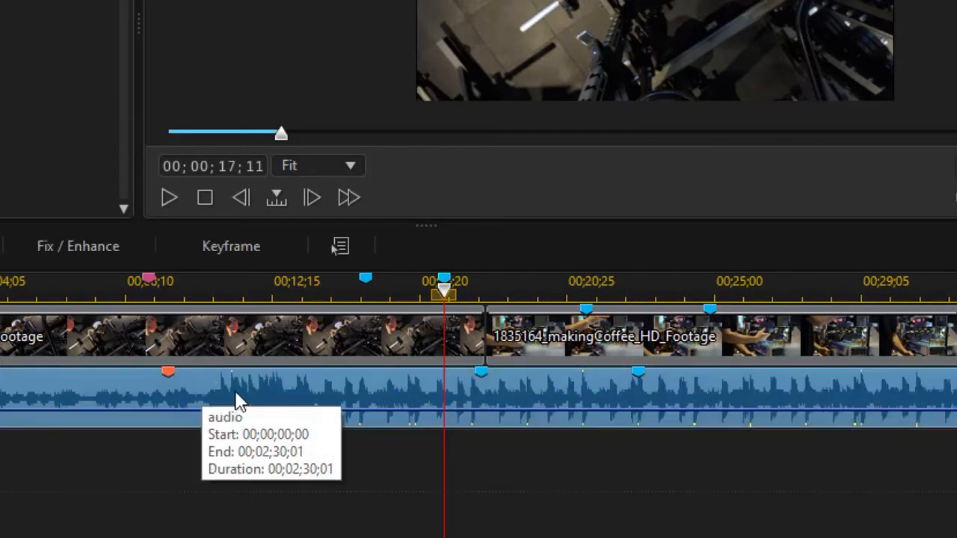
pyautogui.click(637, 377)
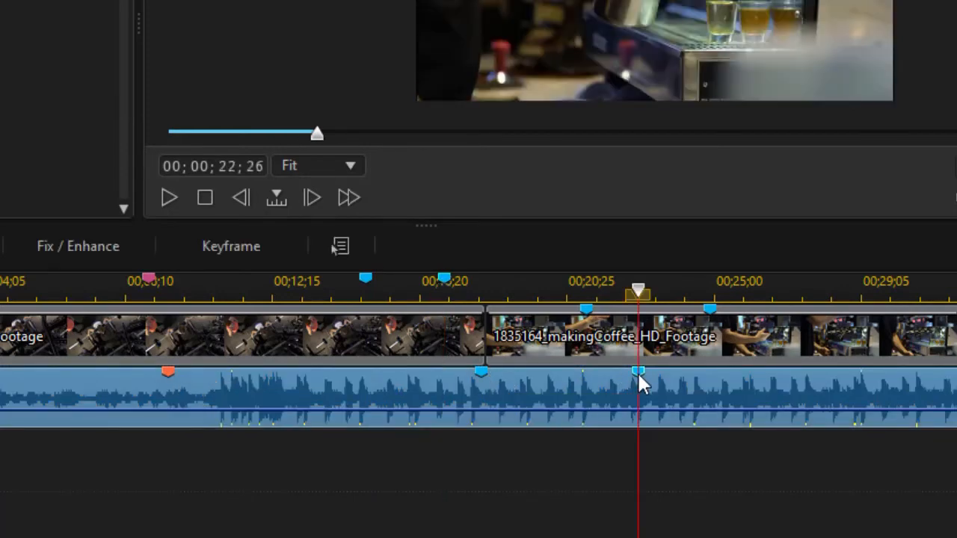
pyautogui.doubleClick(639, 376)
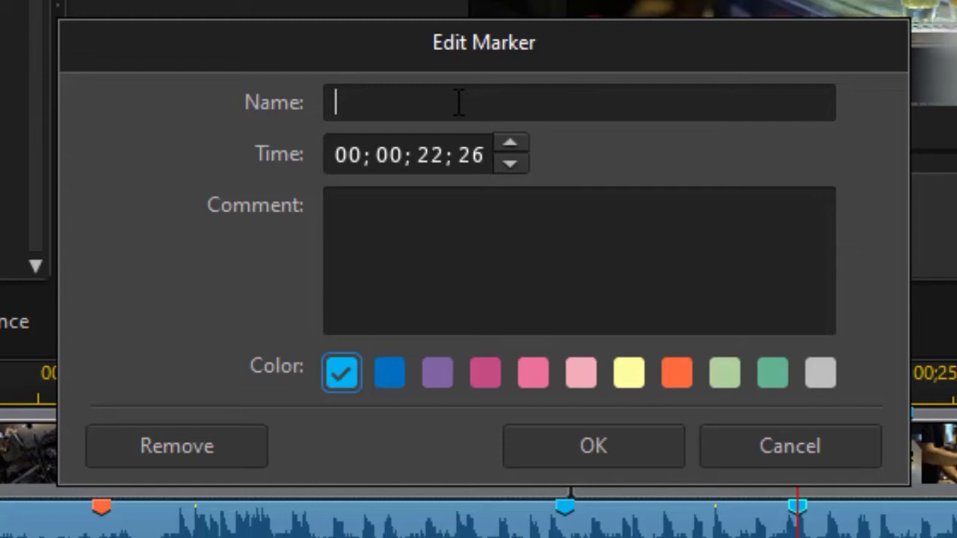
pyautogui.write('Diminish volume')
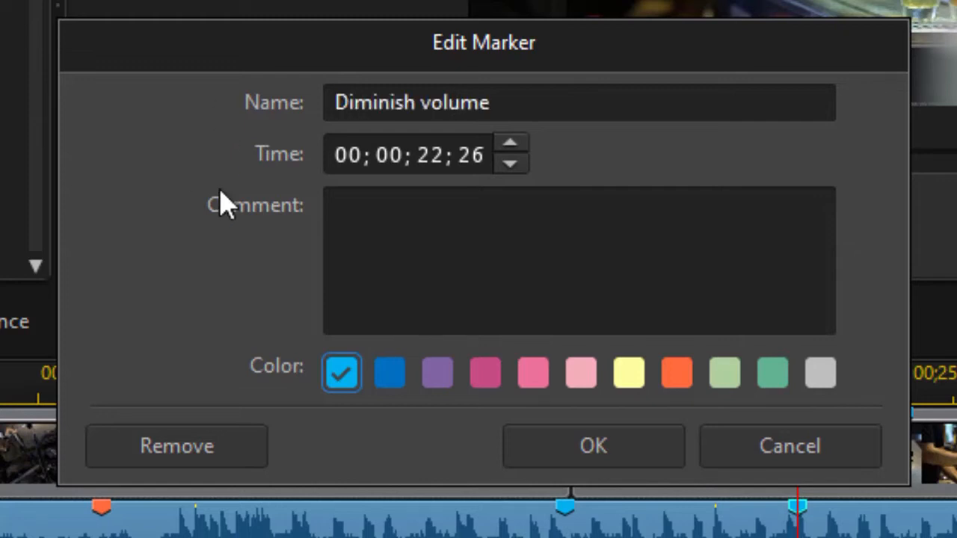
pyautogui.click(484, 155)
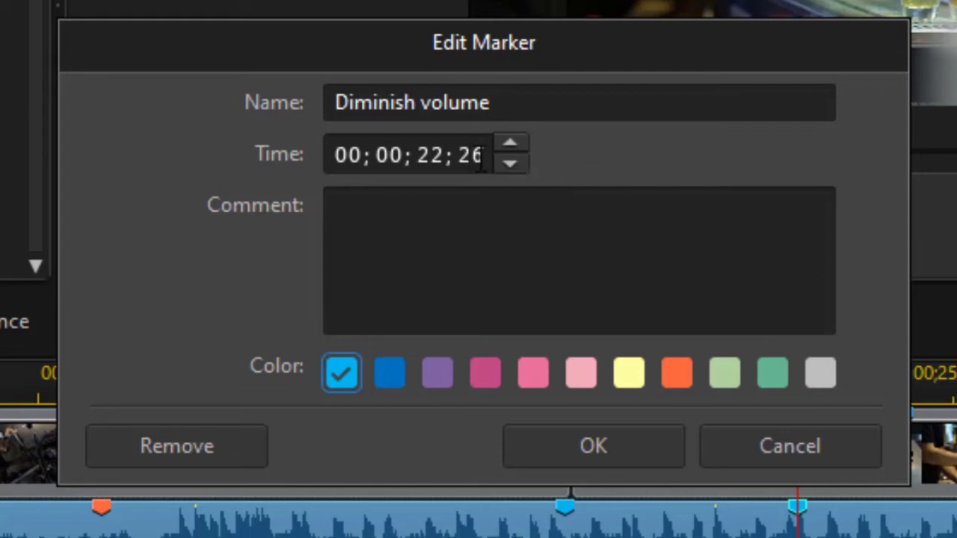
pyautogui.write('20')
# - Enter the comment "This is a detailed comment about why the maker ishee and what purpose it serves in my project." and color the marker orange
pyautogui.click(432, 213)
pyautogui.write('This is a detailed comment about why the maker ishee and what purpose it serves in my project.')
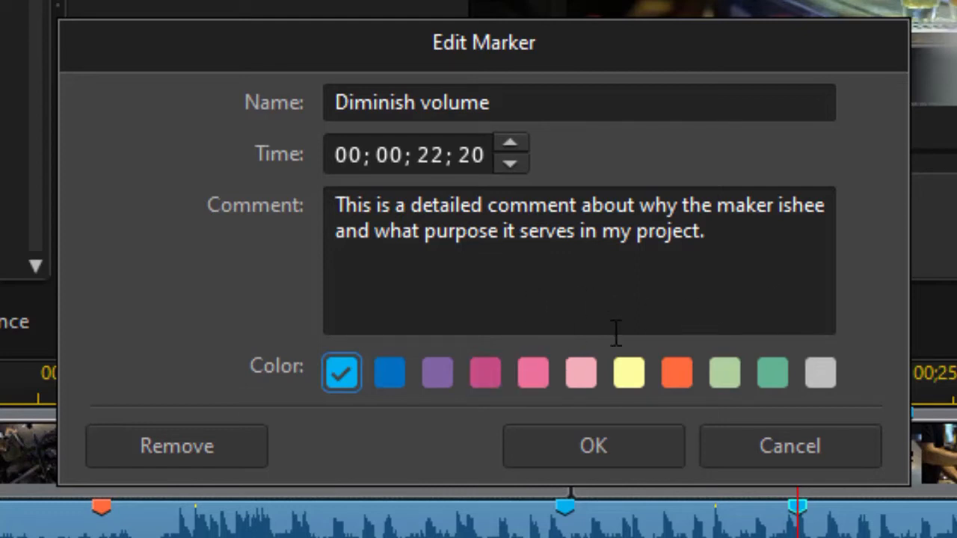
pyautogui.click(682, 381)
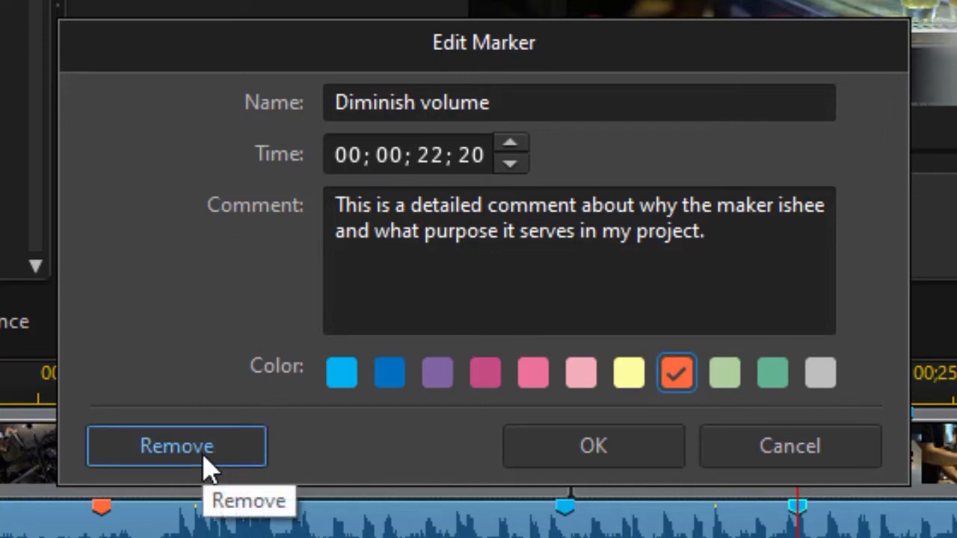
pyautogui.click(628, 456)
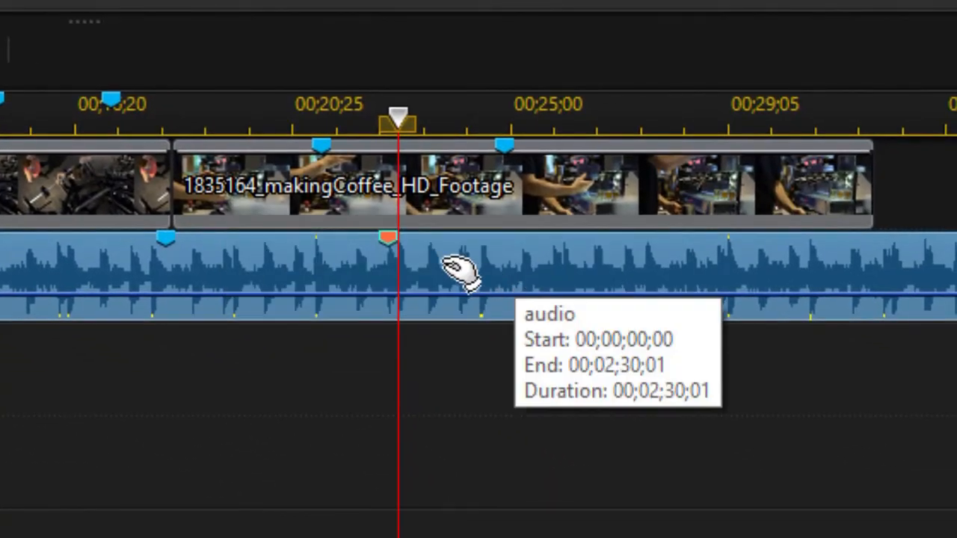
pyautogui.moveTo(390, 247)
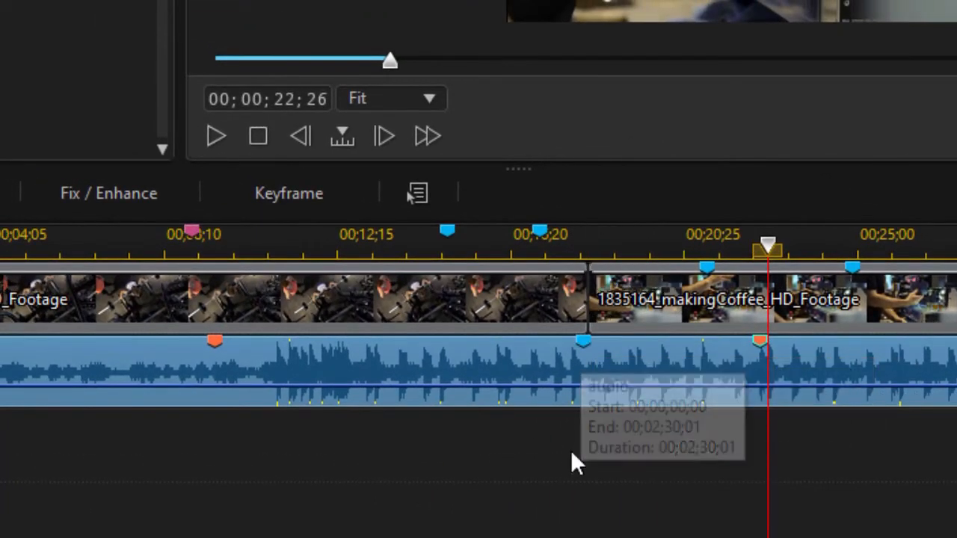
# - Move the playhead to the timeline marker at 00;00;15;04 and open the list for editing all timeline markers
pyautogui.moveTo(540, 230)
pyautogui.mouseDown()
pyautogui.moveTo(573, 231)
pyautogui.moveTo(527, 228)
pyautogui.mouseUp()
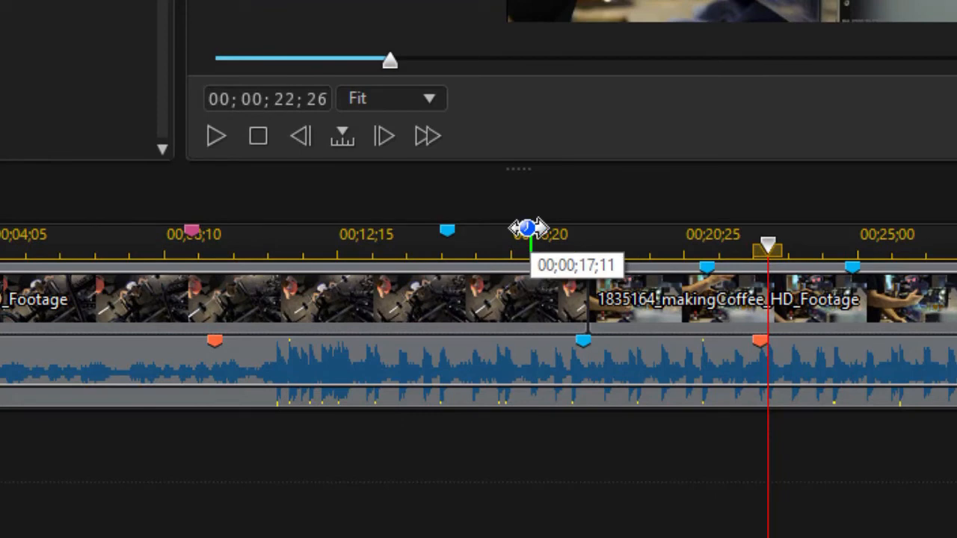
pyautogui.click(449, 229)
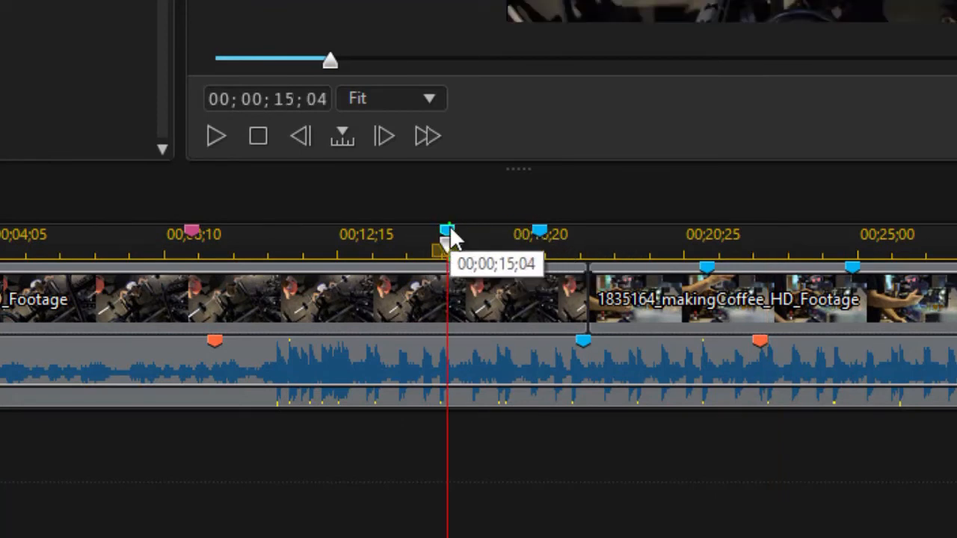
pyautogui.rightClick(445, 227)
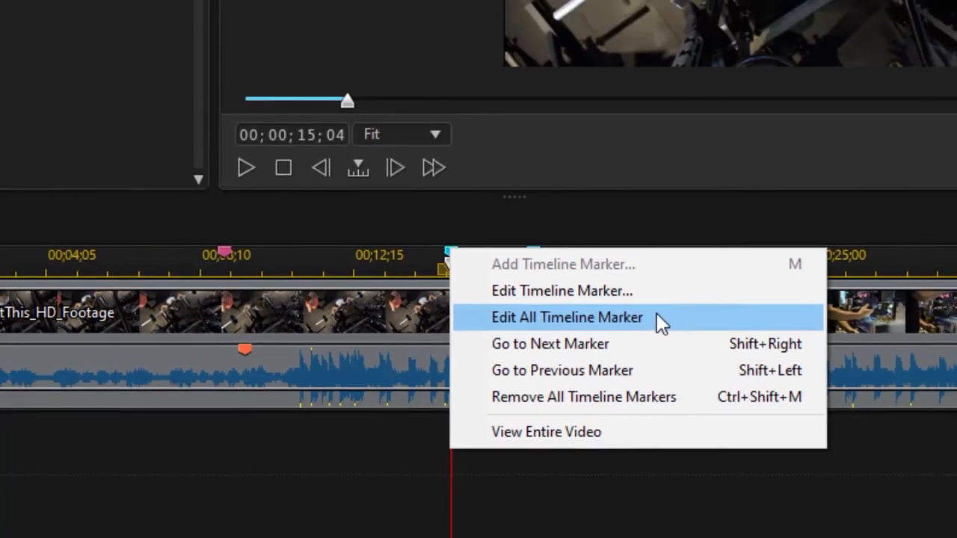
pyautogui.click(677, 305)
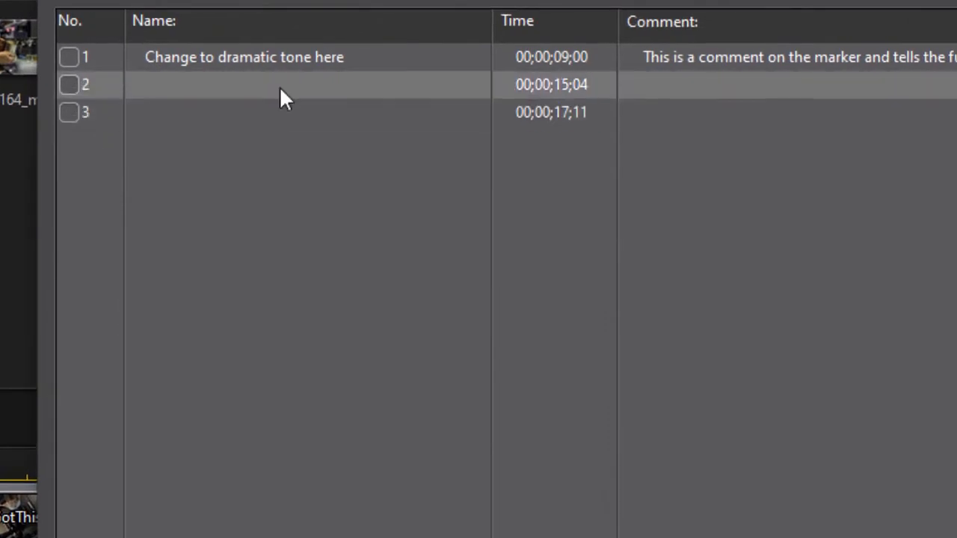
# - Name the second timeline marker in the list "title"
pyautogui.click(68, 88)
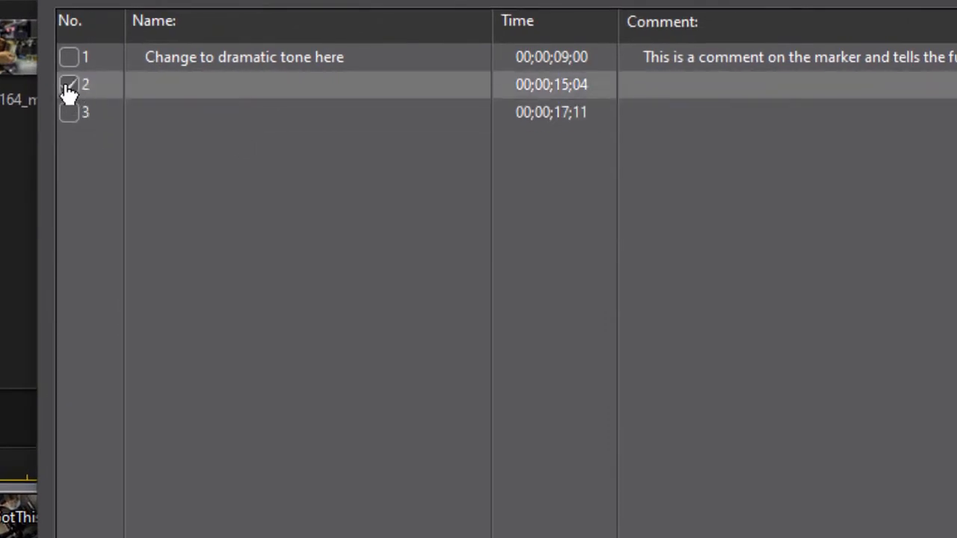
pyautogui.doubleClick(166, 95)
pyautogui.write('title')
pyautogui.click(527, 173)
# - Set the second timeline marker's time to 00;00;15;00 and enter "comment" as its comment
pyautogui.doubleClick(575, 87)
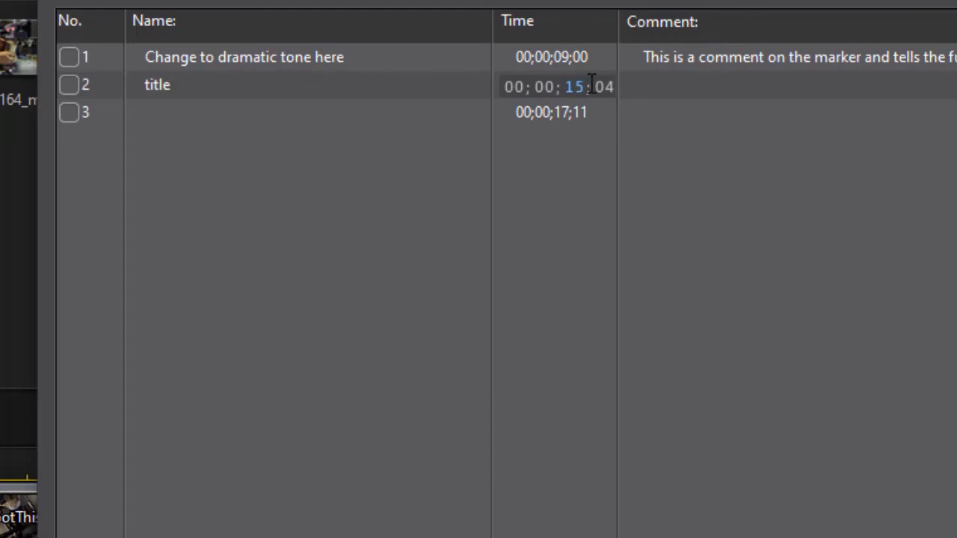
pyautogui.click(602, 86)
pyautogui.write('00')
pyautogui.press('Return')
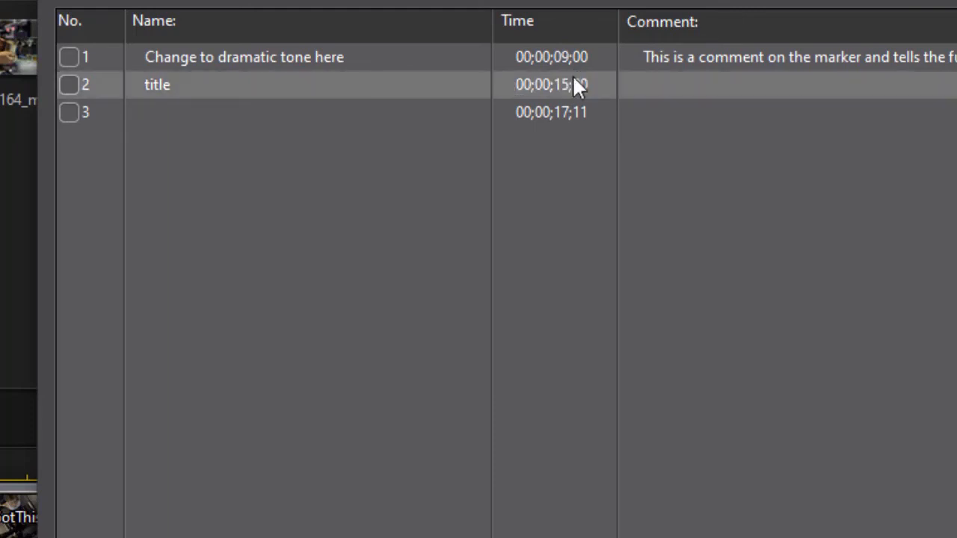
pyautogui.click(651, 95)
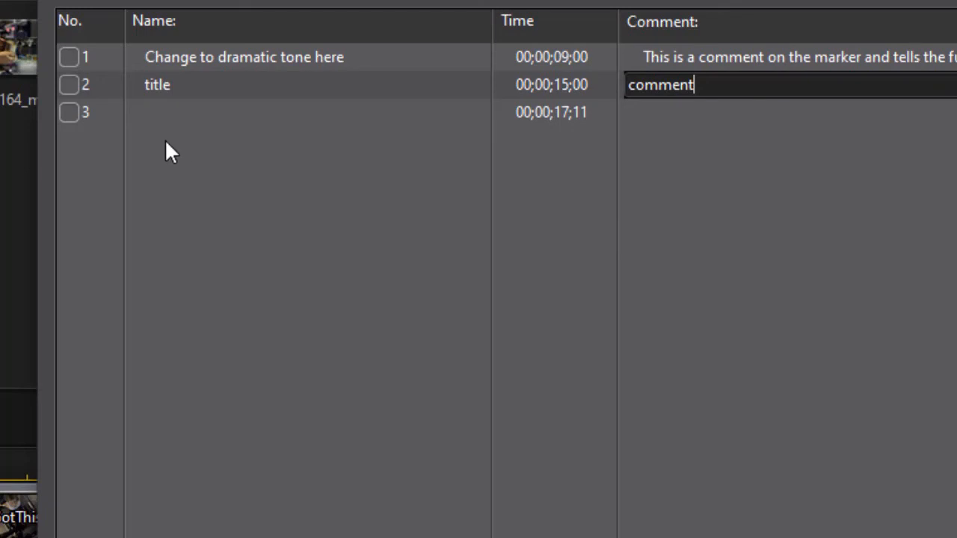
# - Delete the third timeline marker, at 00;00;17;11, from the marker list
pyautogui.click(71, 115)
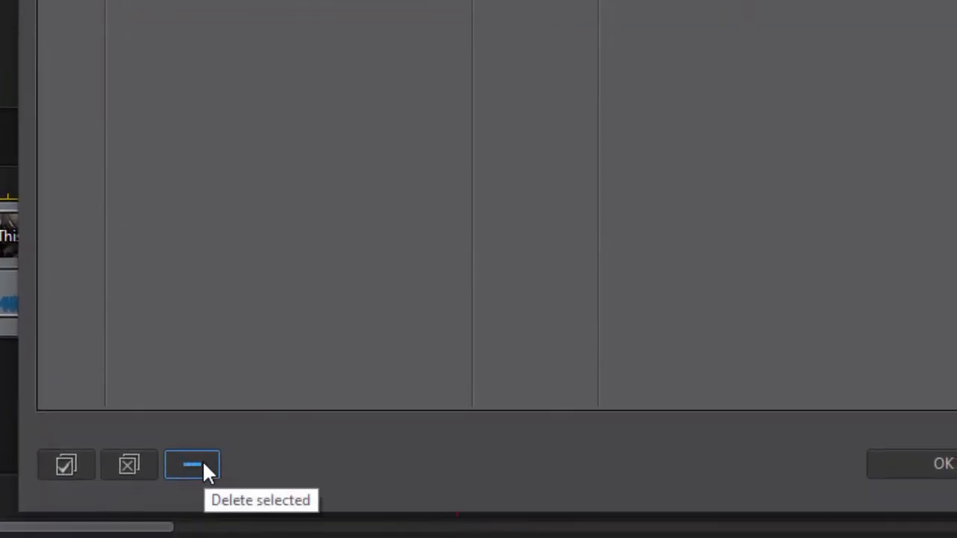
pyautogui.click(199, 465)
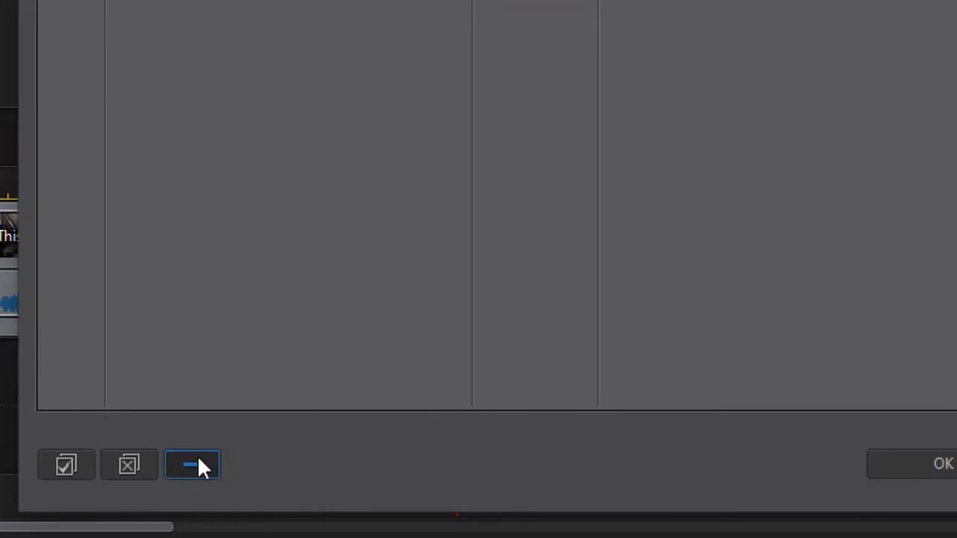